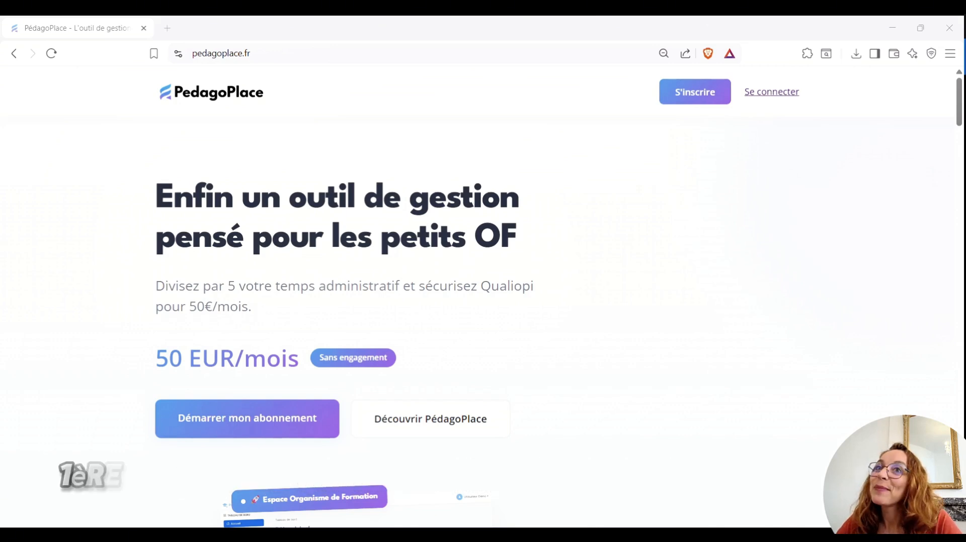
# Log in to PedagoPlace with the saved demo account from the autofill list
pyautogui.click(771, 92)
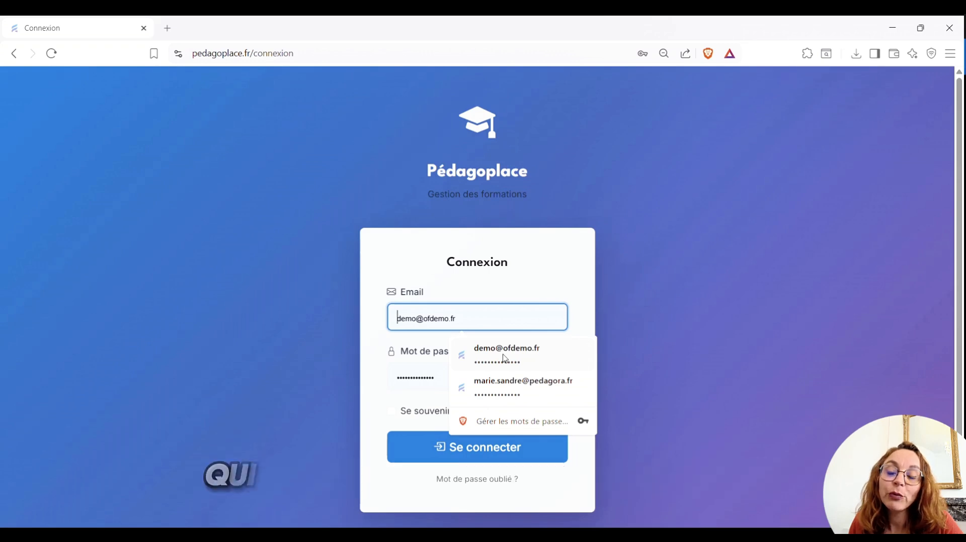
pyautogui.click(505, 355)
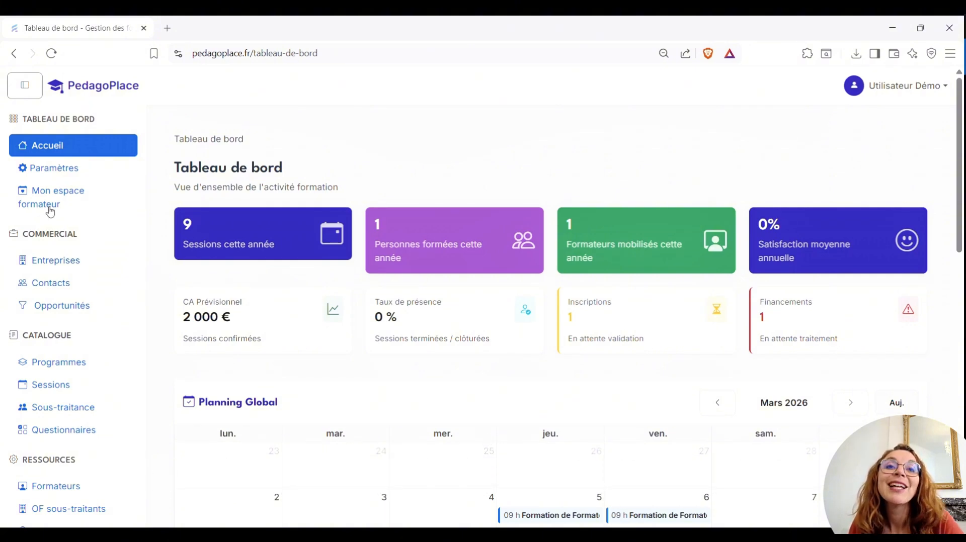
# Go to the organisation settings and scroll to the legal information section
pyautogui.click(61, 174)
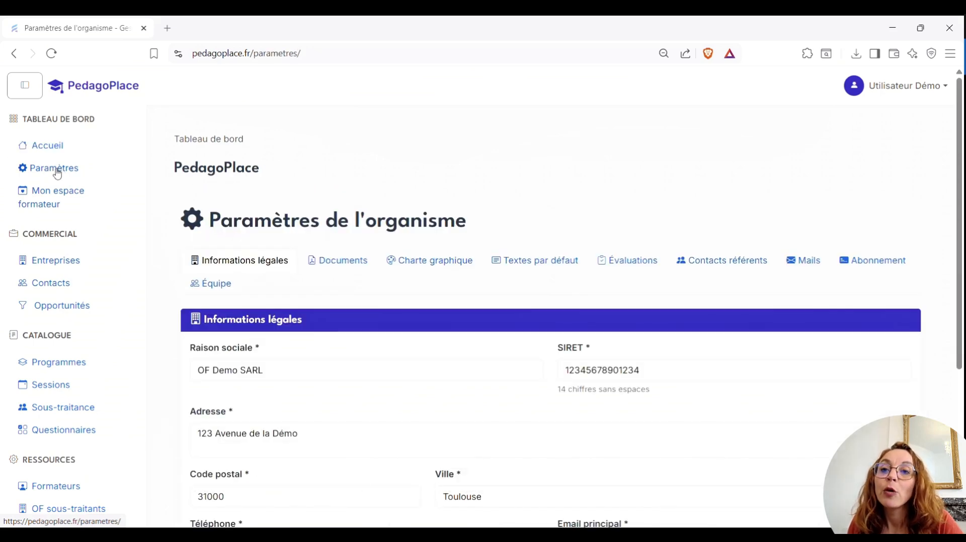
pyautogui.scroll(-3, 256, 235)
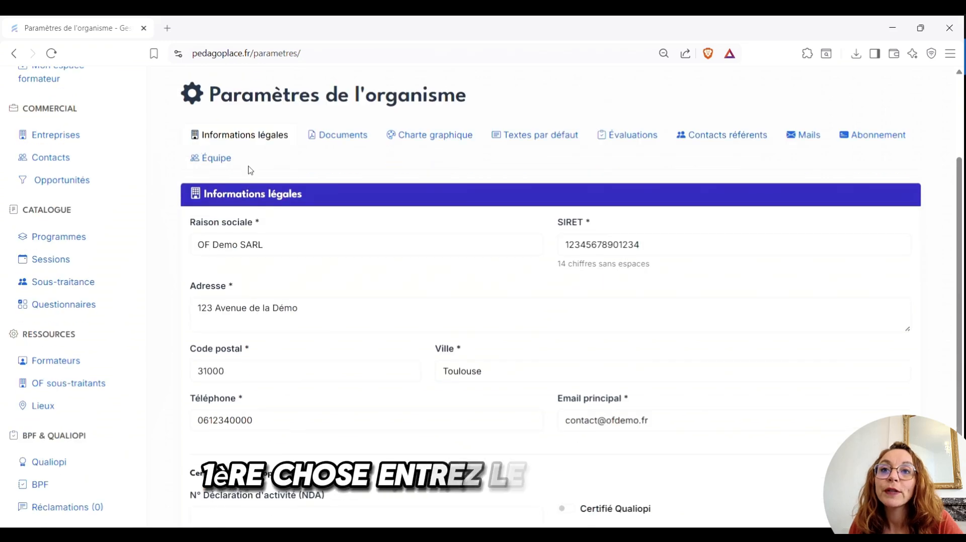
pyautogui.scroll(-2, 505, 274)
pyautogui.scroll(1, 511, 371)
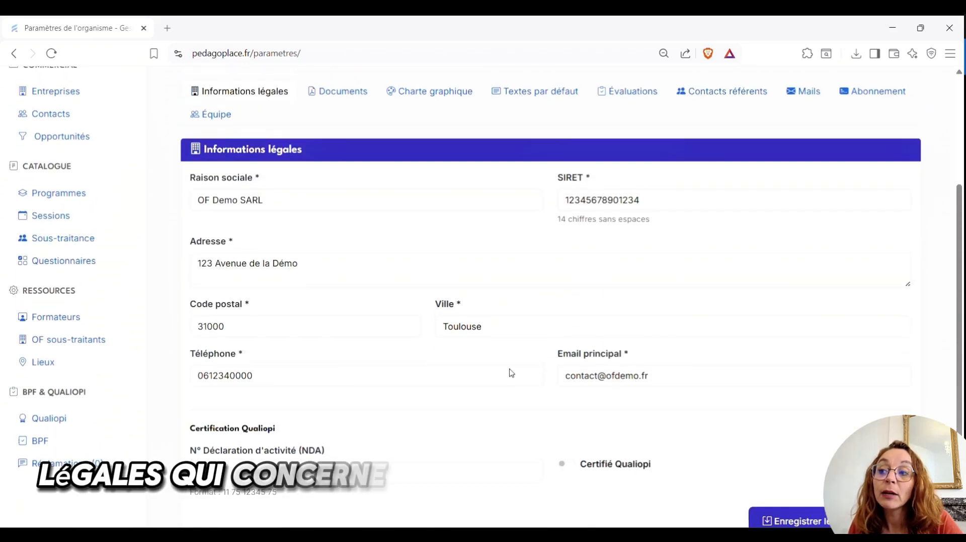
pyautogui.scroll(-1, 525, 408)
# Save the legal information with Qualiopi certification left switched off
pyautogui.click(566, 404)
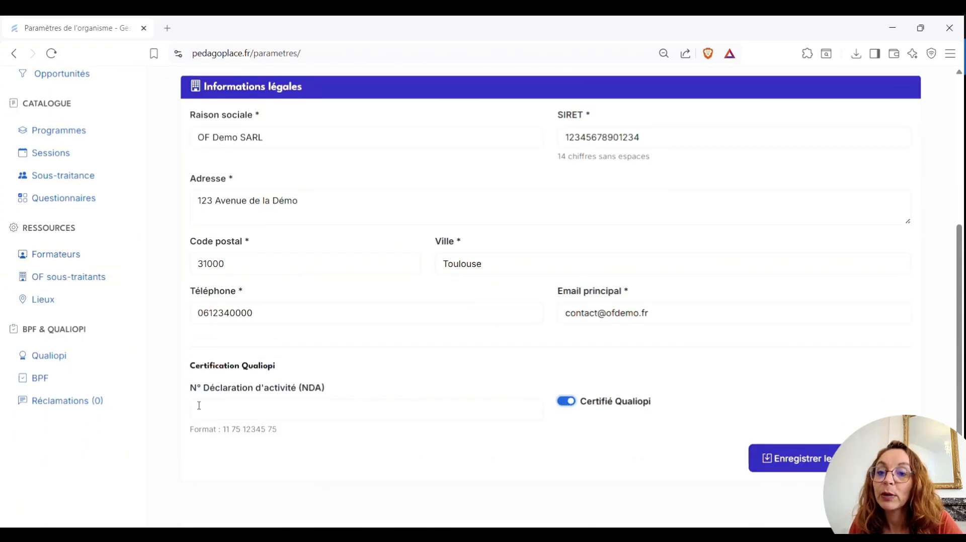
pyautogui.click(269, 413)
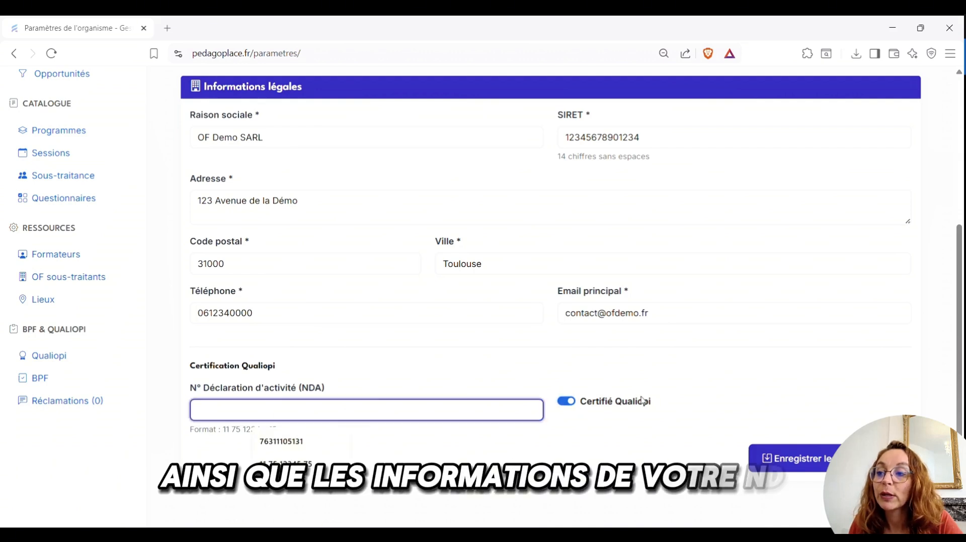
pyautogui.click(581, 404)
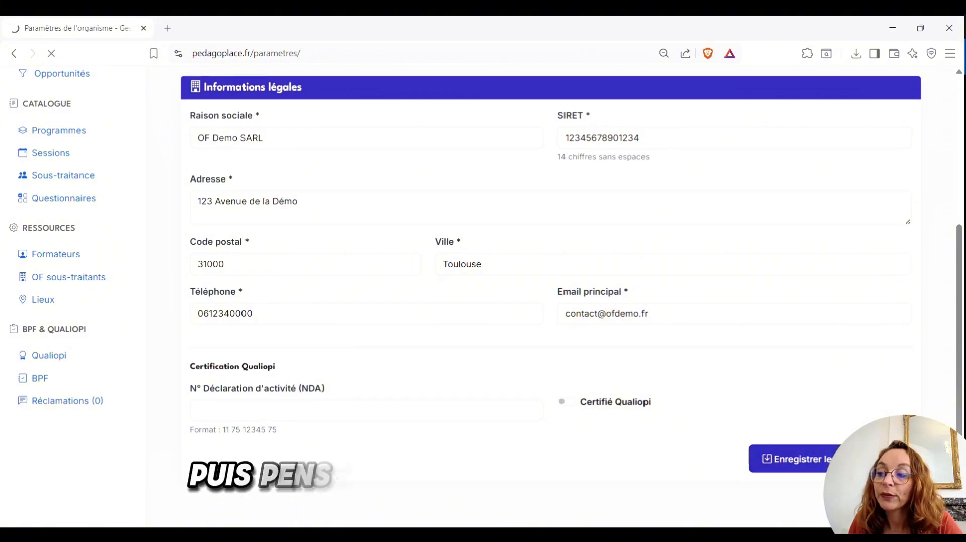
pyautogui.click(800, 458)
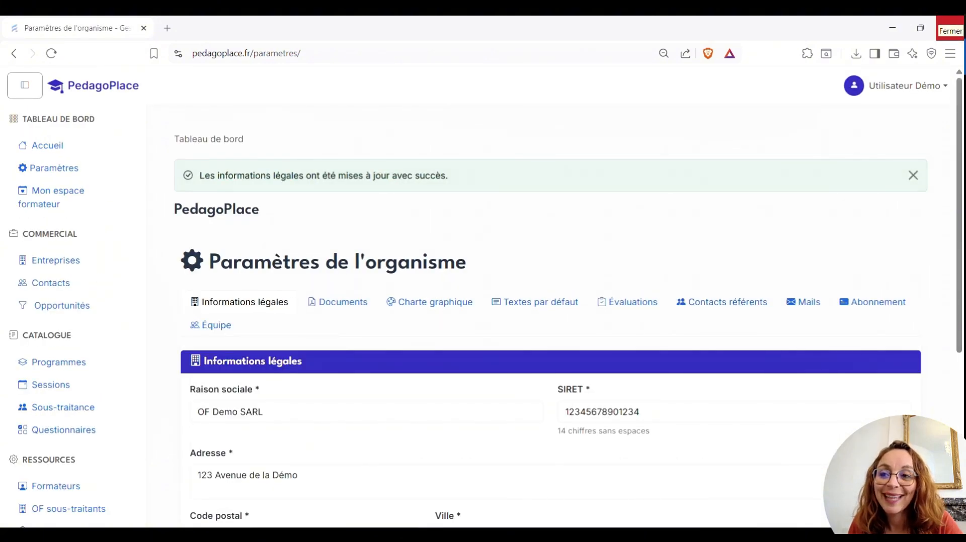
# Set the Charte graphique primary colour to bright green and save the colours and fonts
pyautogui.click(443, 303)
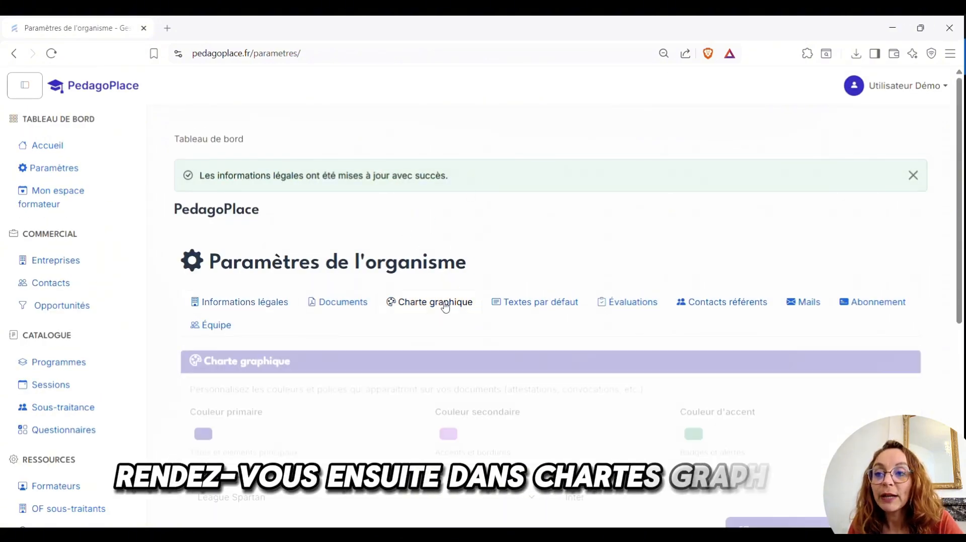
pyautogui.scroll(-3, 446, 307)
pyautogui.scroll(-3, 446, 307)
pyautogui.click(203, 119)
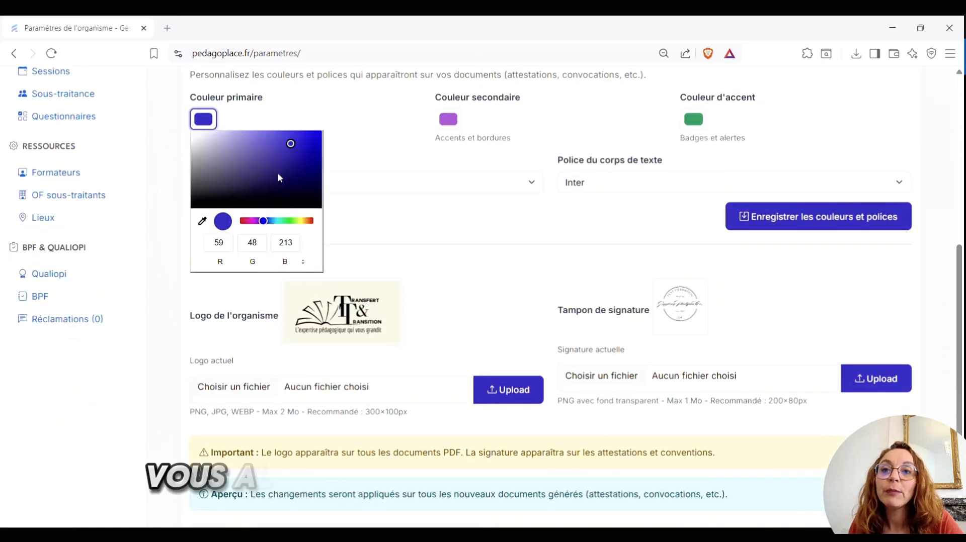
pyautogui.click(264, 140)
pyautogui.moveTo(263, 221); pyautogui.dragTo(281, 221)
pyautogui.click(297, 139)
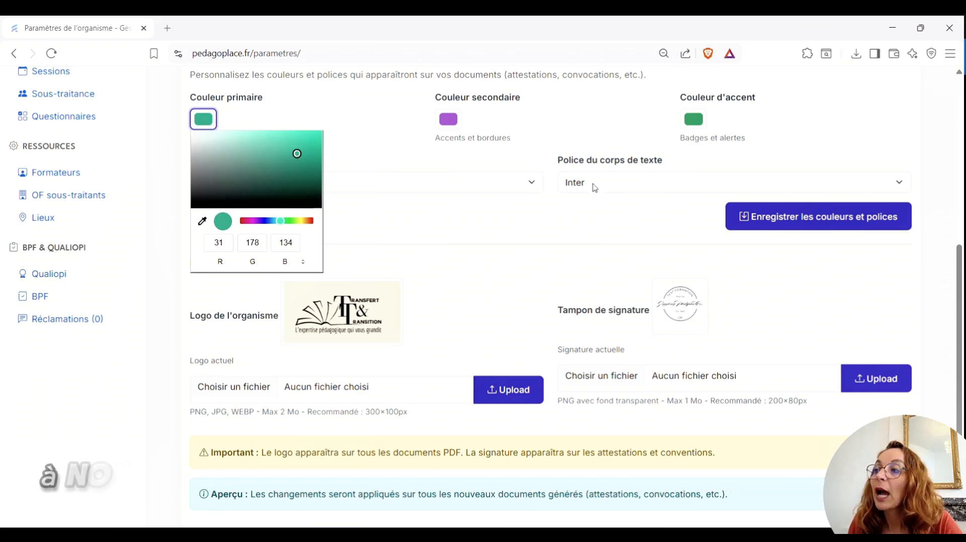
pyautogui.click(766, 218)
pyautogui.scroll(-7, 478, 248)
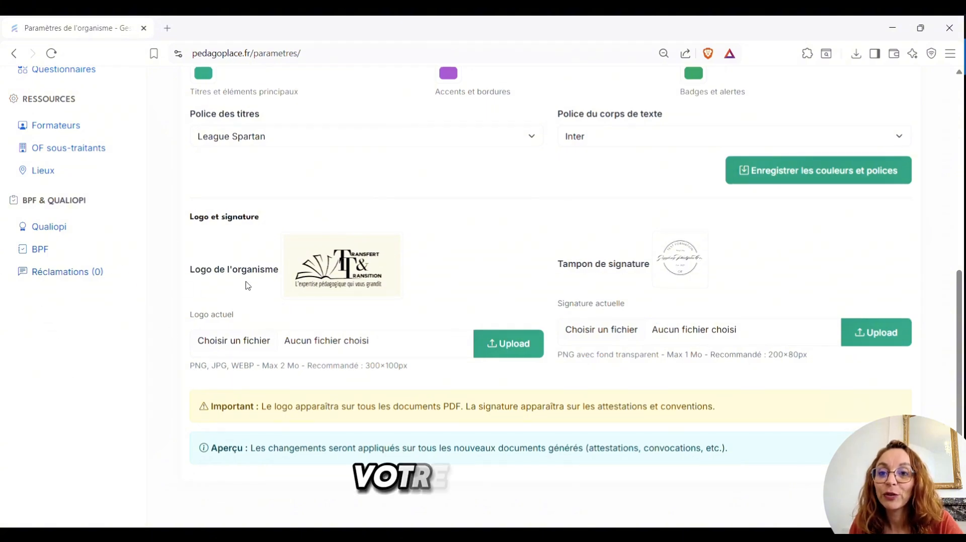
# Choose 1.png as the file for Logo de l'organisme
pyautogui.click(222, 341)
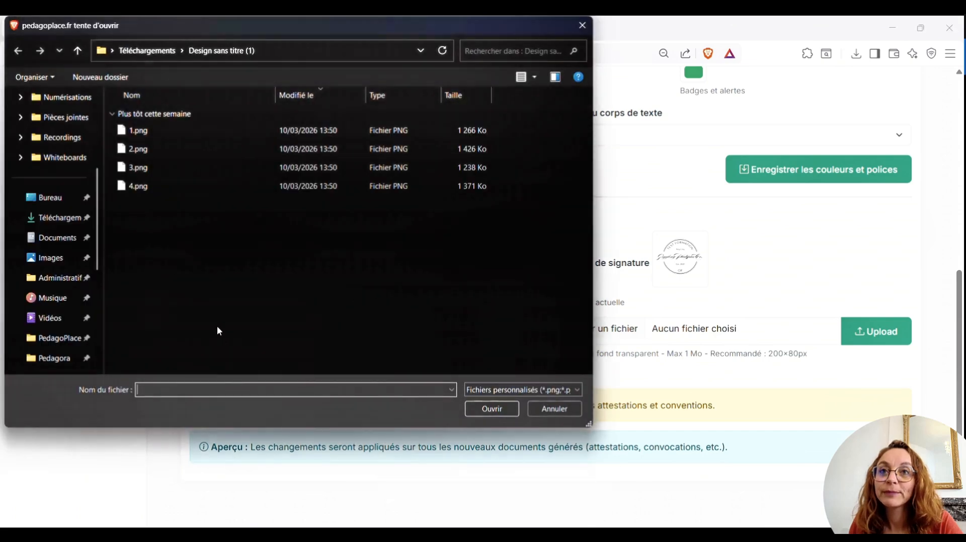
pyautogui.click(135, 133)
pyautogui.click(492, 409)
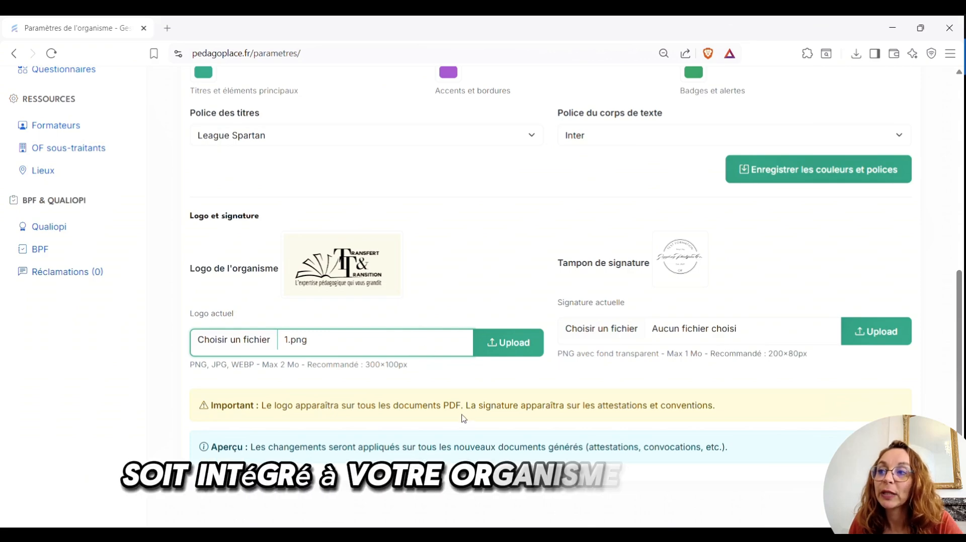
pyautogui.scroll(1, 462, 418)
pyautogui.scroll(5, 462, 419)
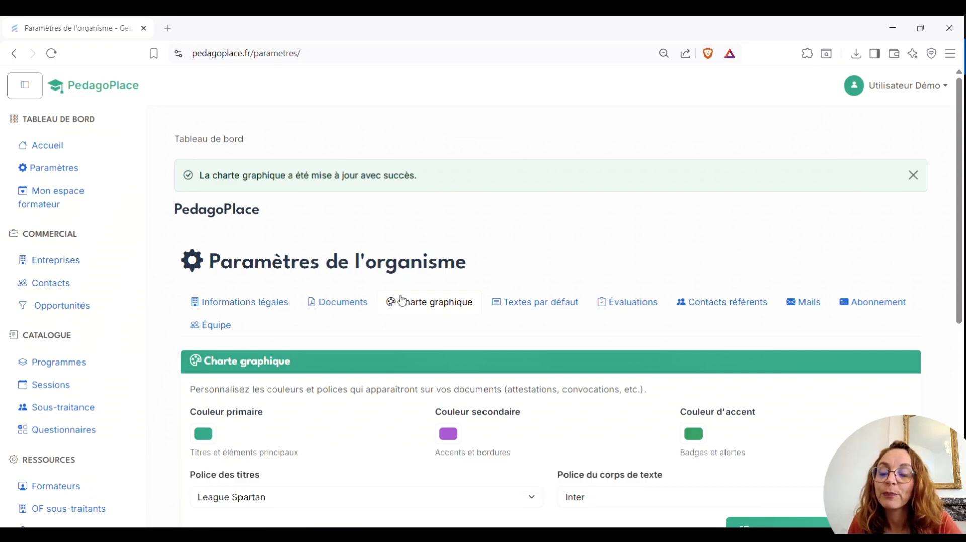
# Go to the Documents tab and bring up the Règlement intérieur edit page
pyautogui.click(335, 307)
pyautogui.scroll(-3, 479, 380)
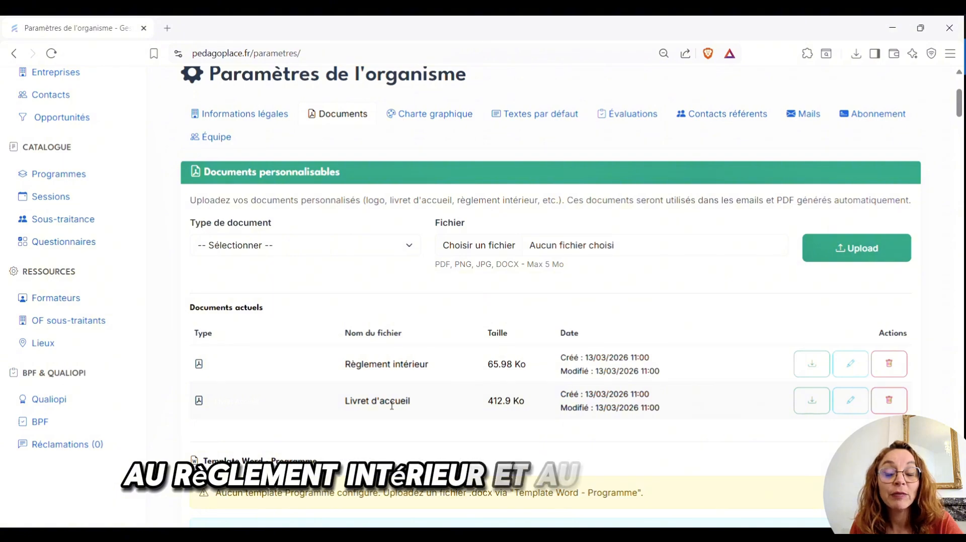
pyautogui.click(850, 365)
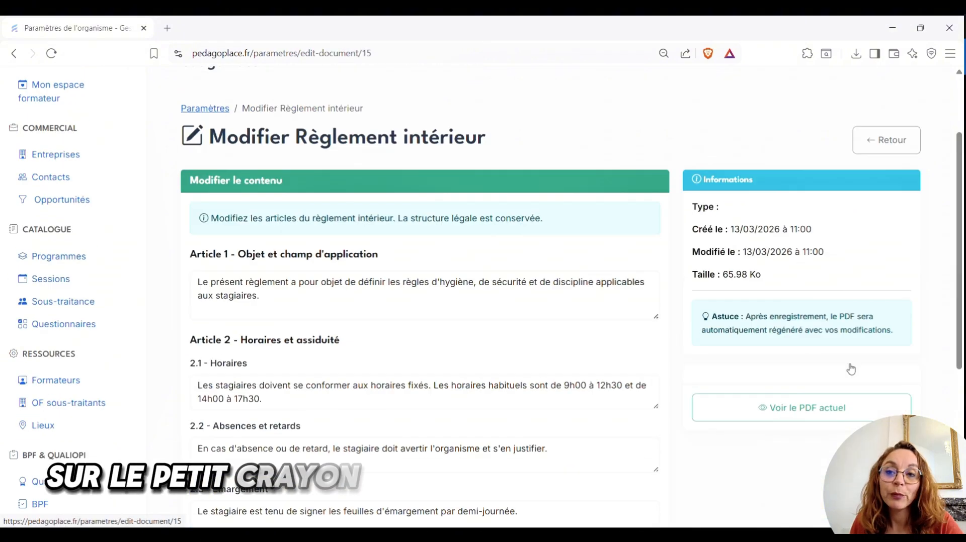
pyautogui.scroll(-4, 310, 291)
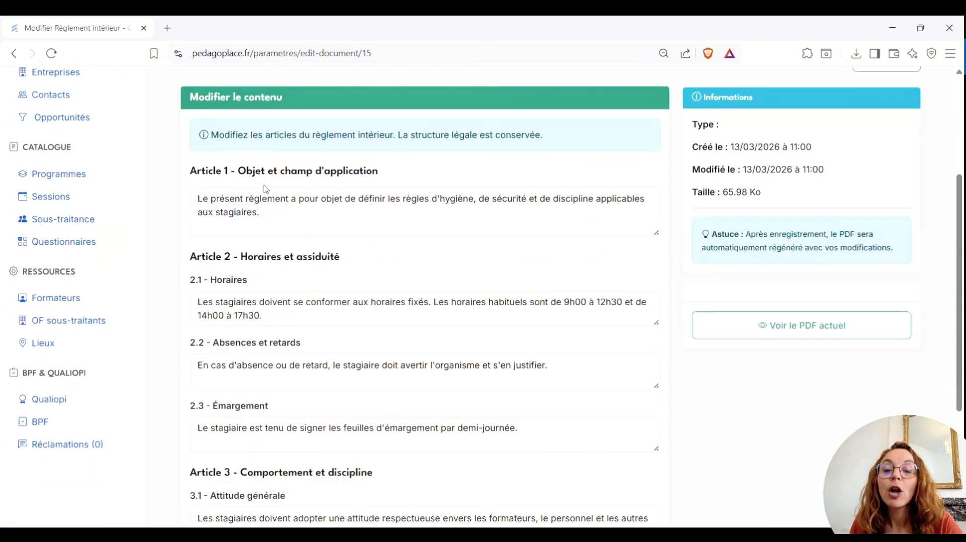
pyautogui.scroll(-4, 285, 299)
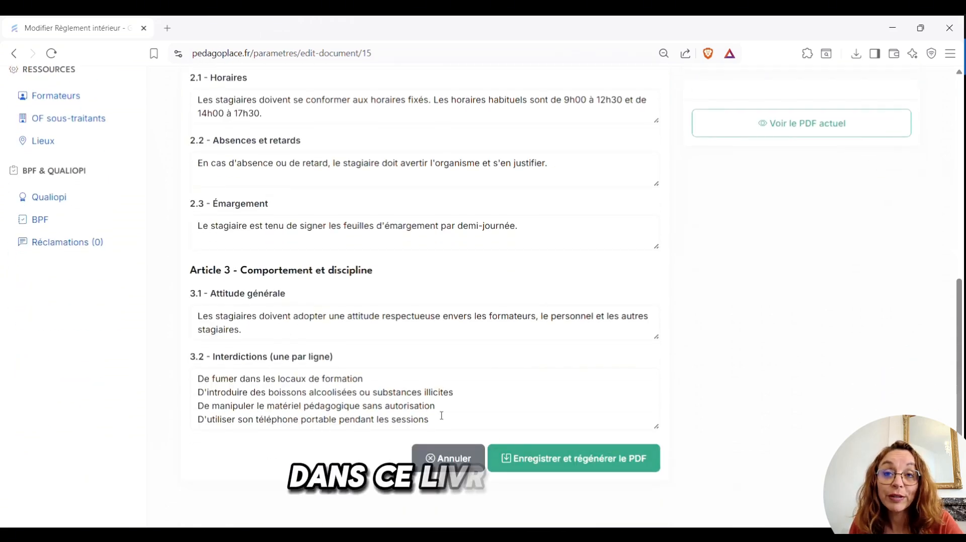
pyautogui.scroll(6, 279, 328)
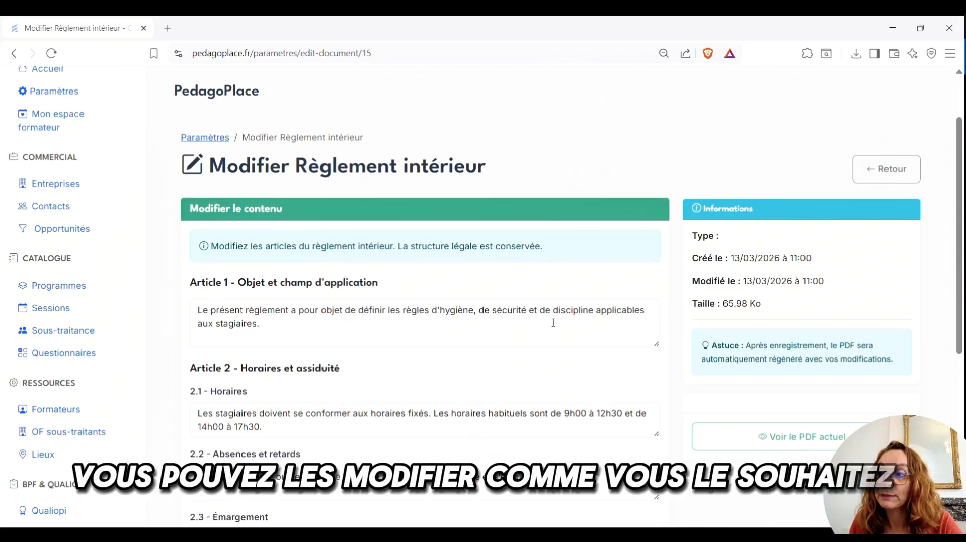
pyautogui.scroll(-4, 626, 334)
# Download and review the 3-page Règlement intérieur PDF, then return to its editor
pyautogui.click(795, 247)
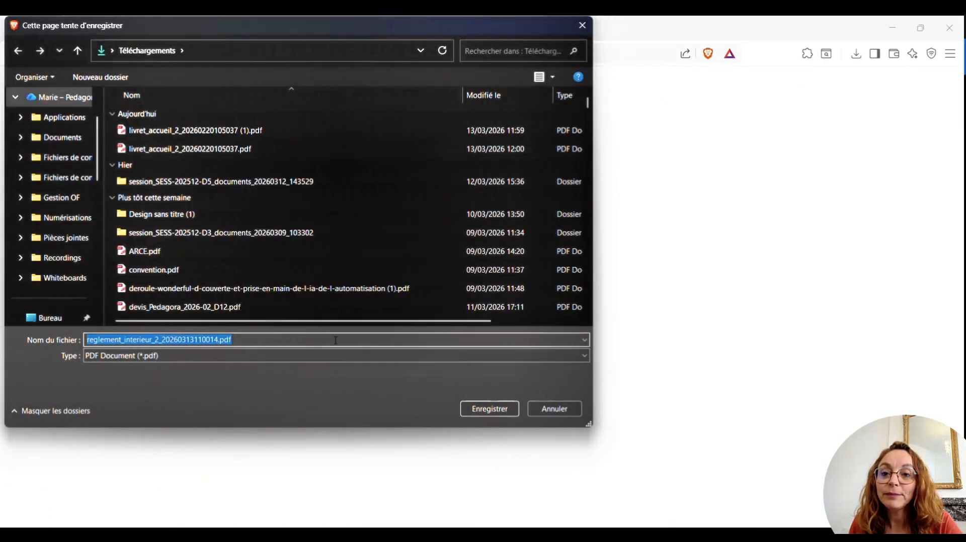
pyautogui.click(482, 410)
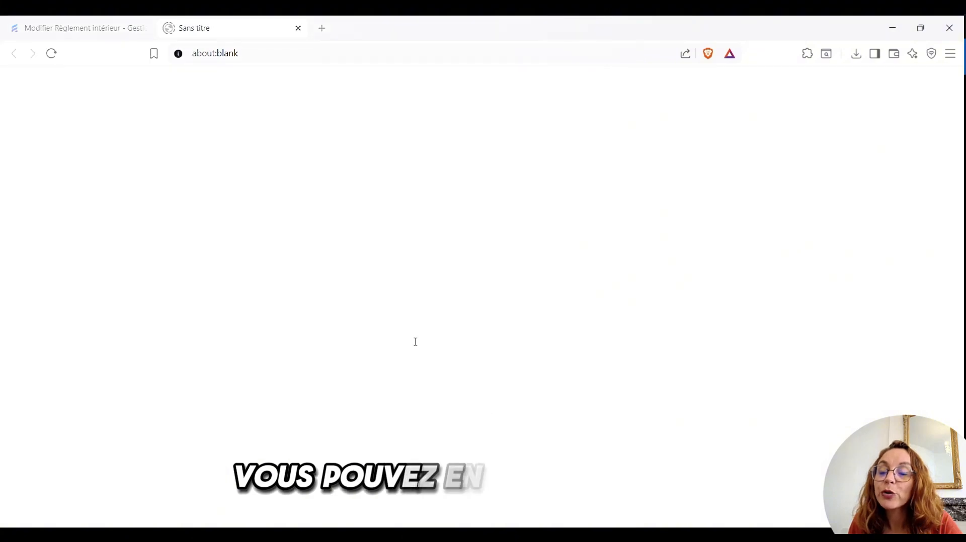
pyautogui.click(723, 85)
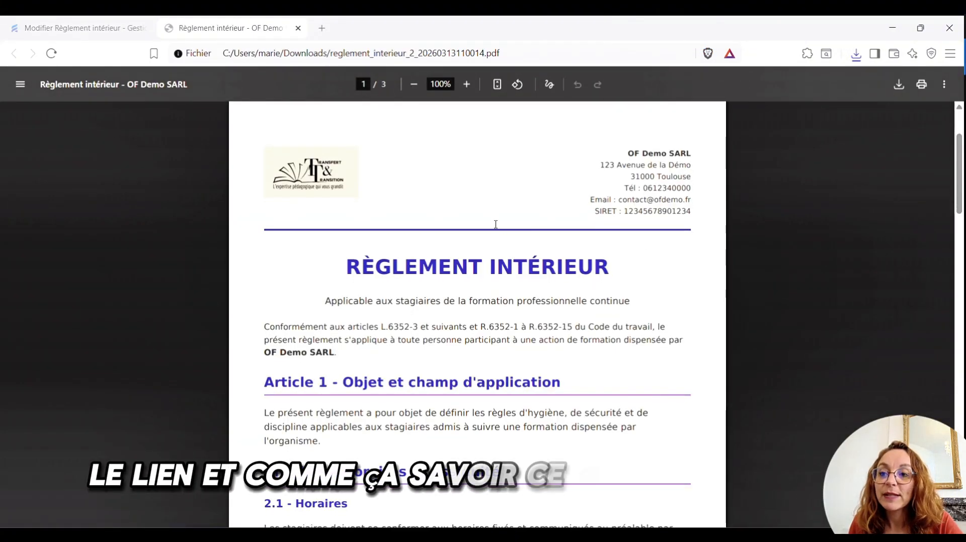
pyautogui.scroll(-20, 493, 225)
pyautogui.scroll(-6, 496, 225)
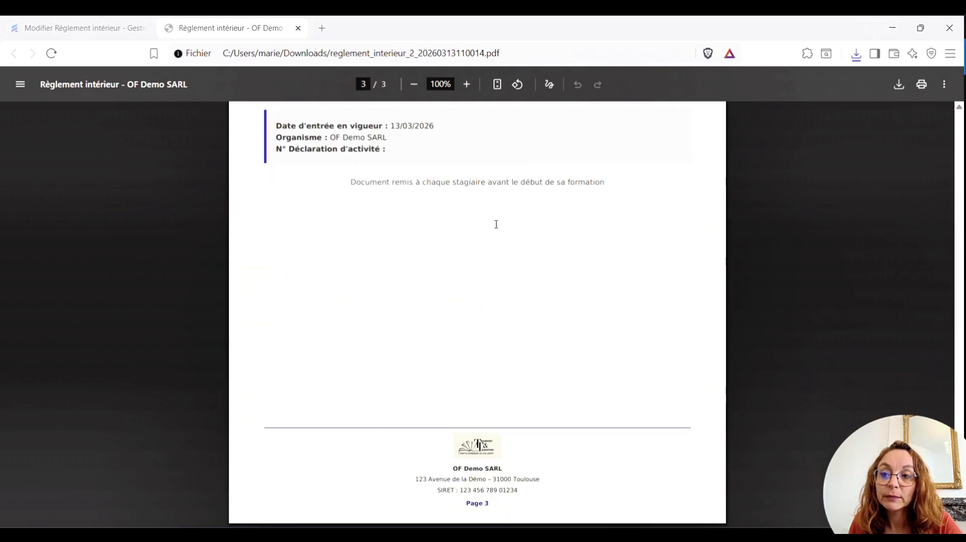
pyautogui.scroll(20, 498, 228)
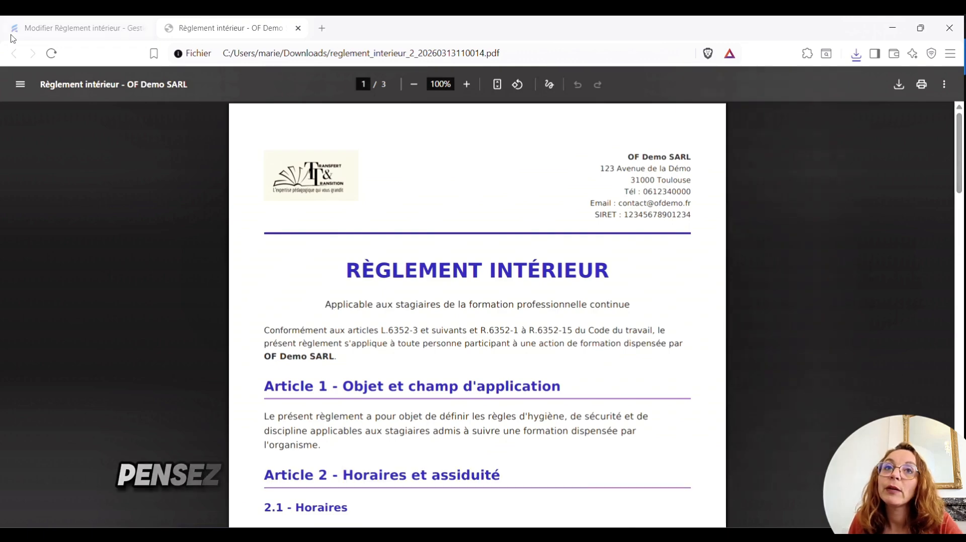
pyautogui.click(85, 30)
pyautogui.scroll(6, 521, 255)
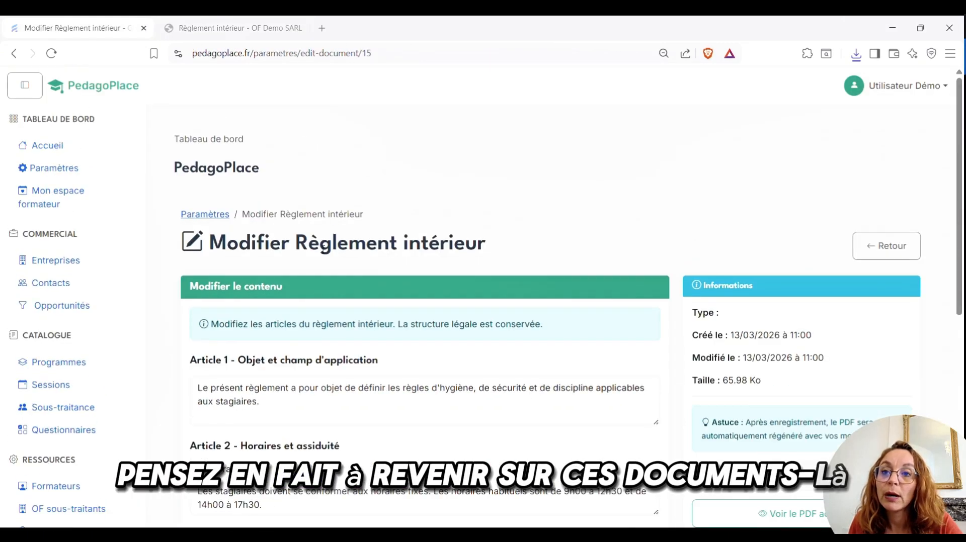
# Regenerate the Règlement intérieur PDF and confirm its new date in the Documents list
pyautogui.scroll(-3, 521, 256)
pyautogui.scroll(-4, 521, 255)
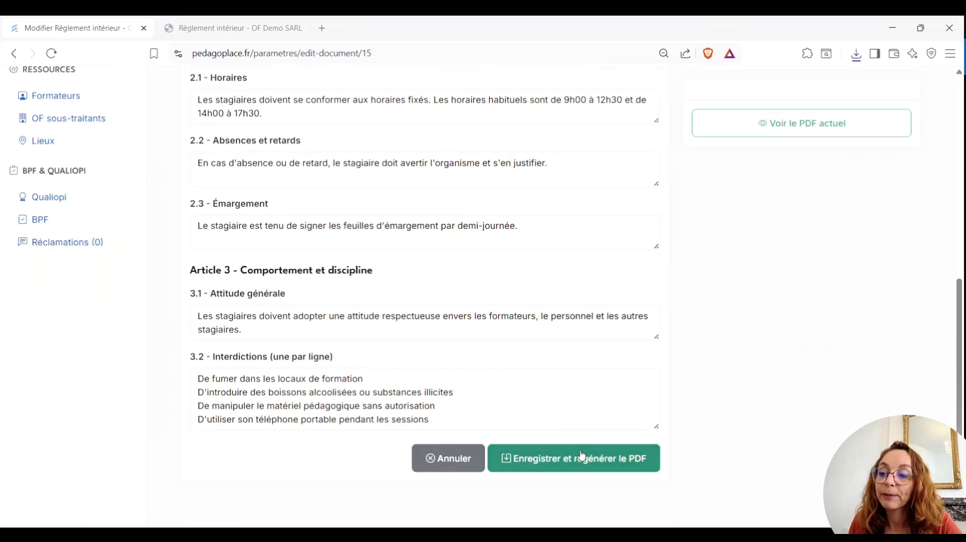
pyautogui.click(592, 467)
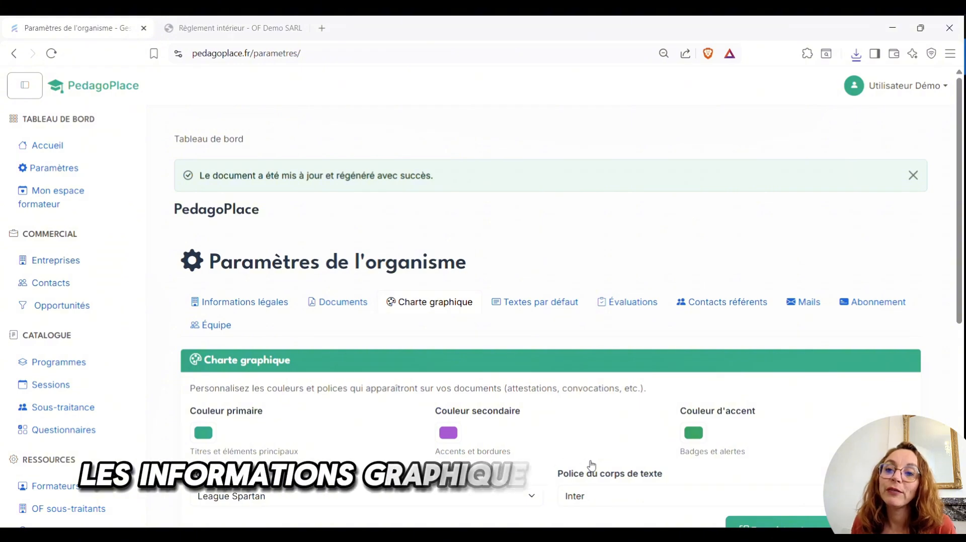
pyautogui.click(343, 303)
pyautogui.scroll(-5, 422, 314)
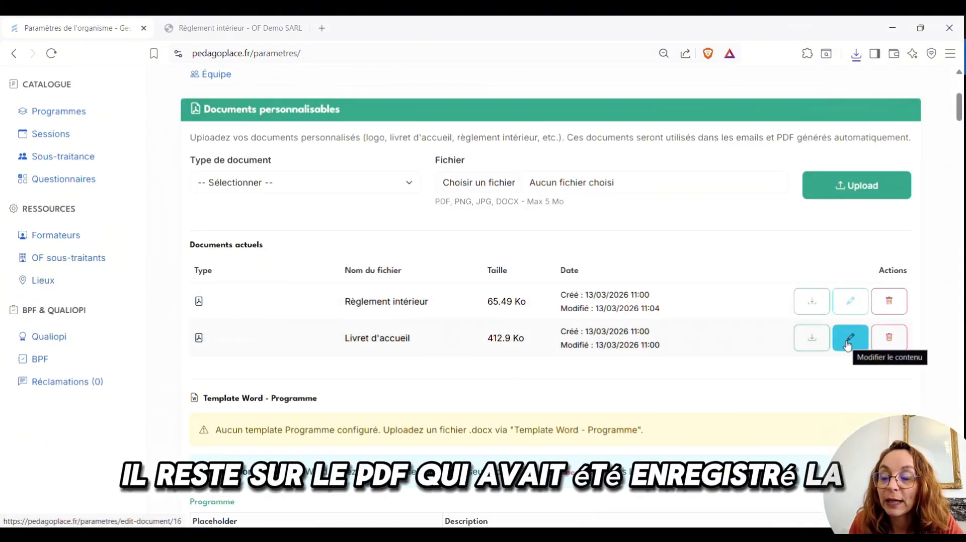
# Inspect the Livret d'accueil texts and title, bold and italic hints, then return to Paramètres
pyautogui.click(850, 339)
pyautogui.scroll(-2, 351, 273)
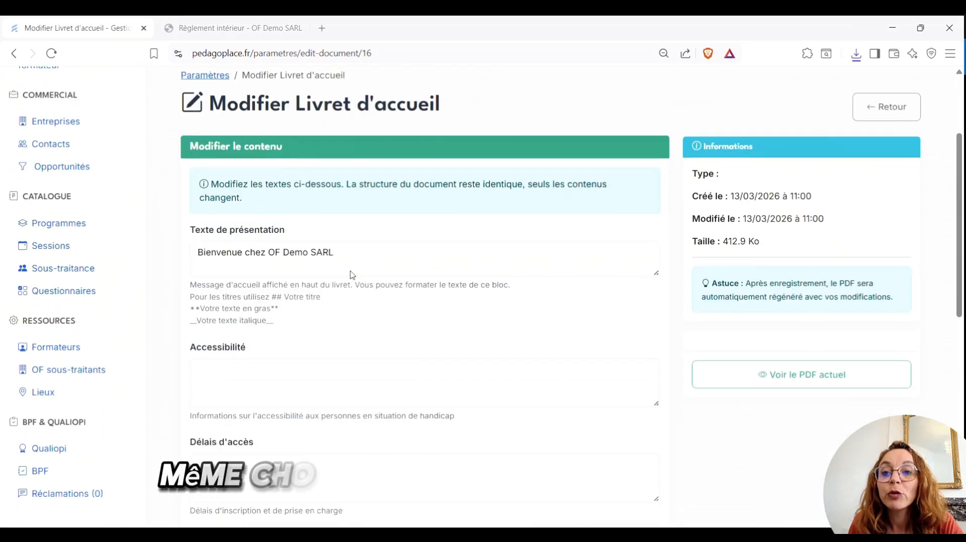
pyautogui.moveTo(191, 247); pyautogui.dragTo(296, 275)
pyautogui.click(296, 274)
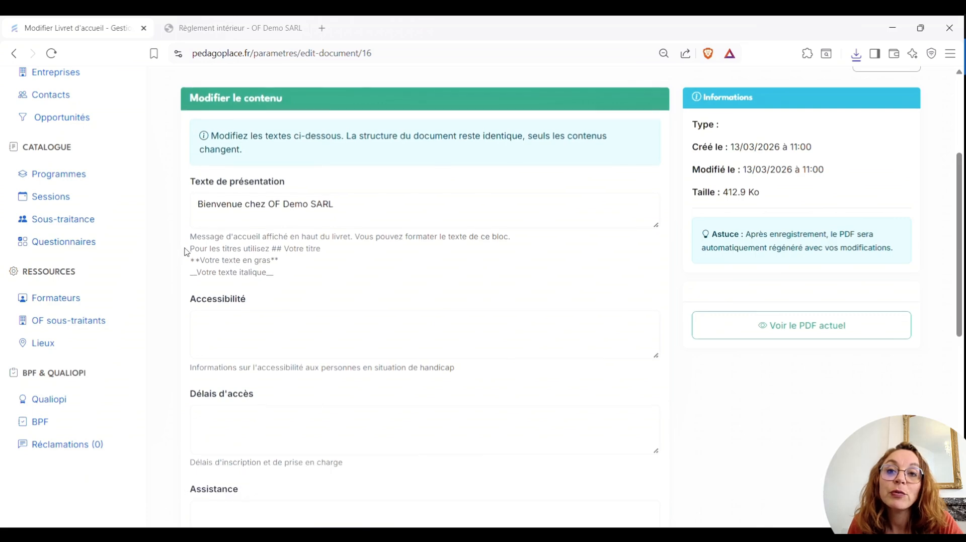
pyautogui.moveTo(190, 248); pyautogui.dragTo(274, 274)
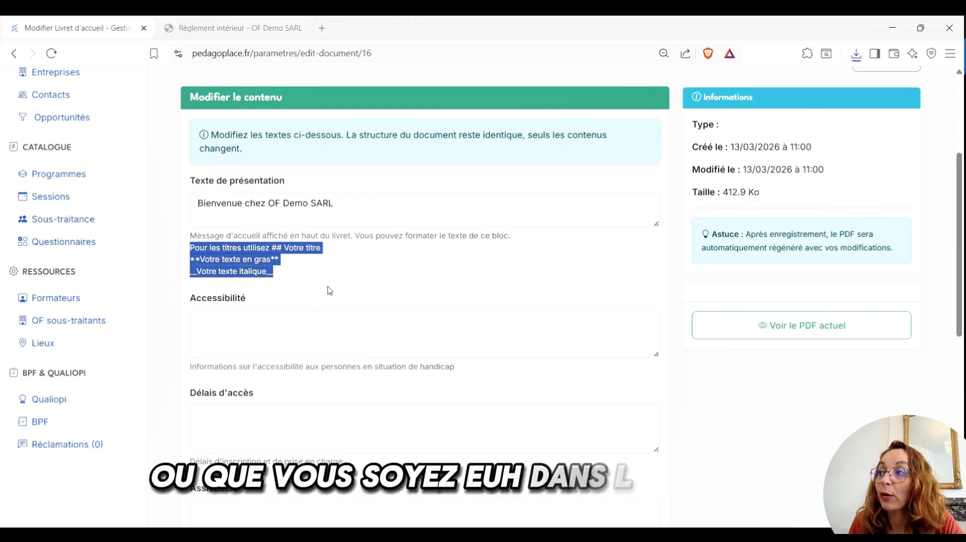
pyautogui.scroll(-7, 387, 249)
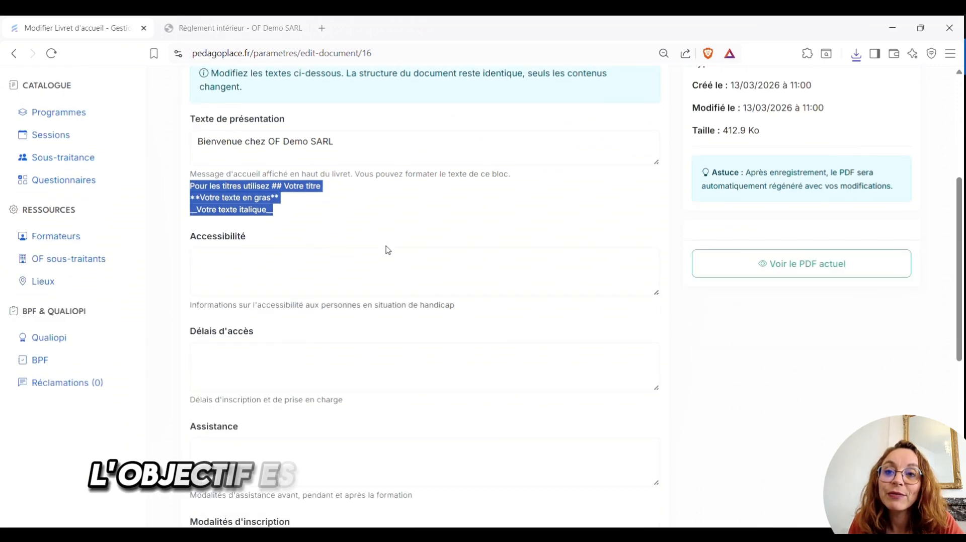
pyautogui.scroll(-2, 387, 246)
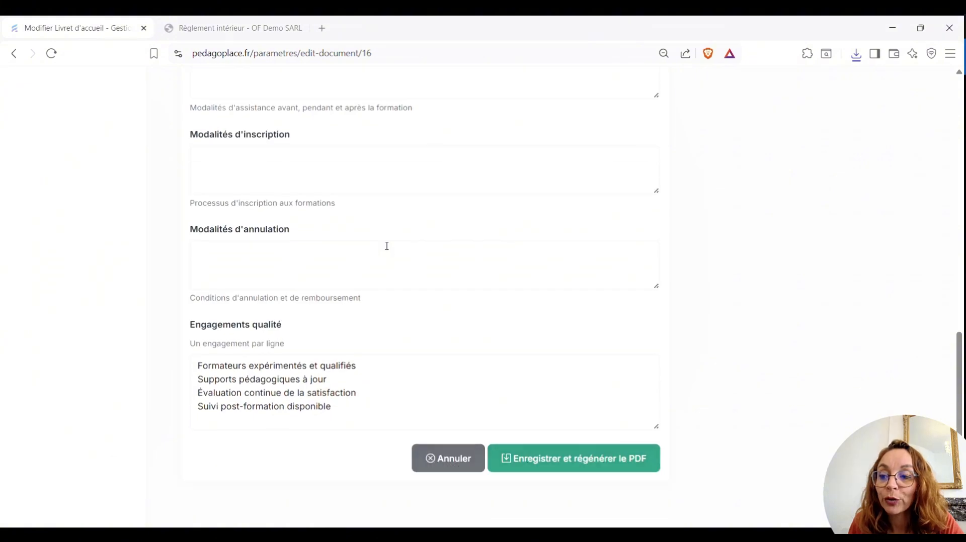
pyautogui.scroll(6, 387, 246)
pyautogui.scroll(6, 387, 246)
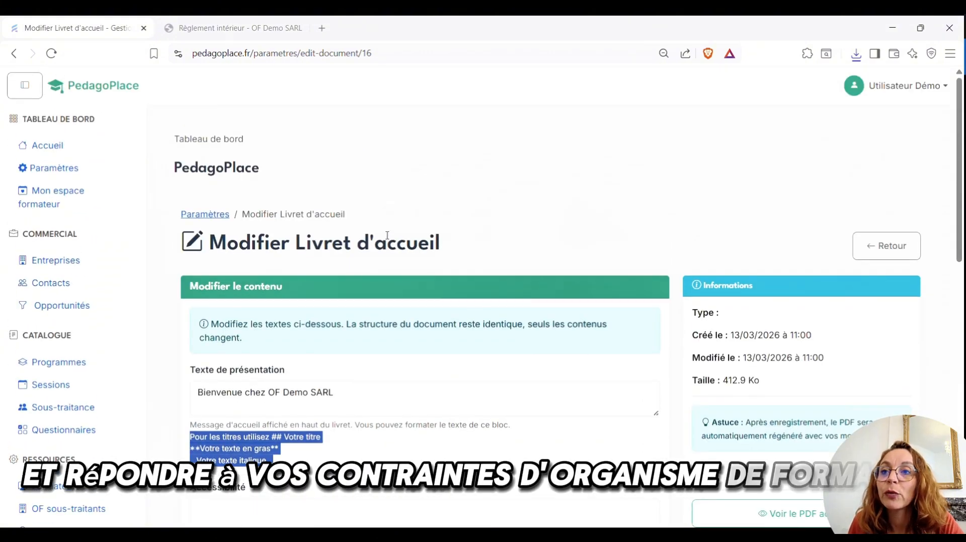
pyautogui.click(216, 214)
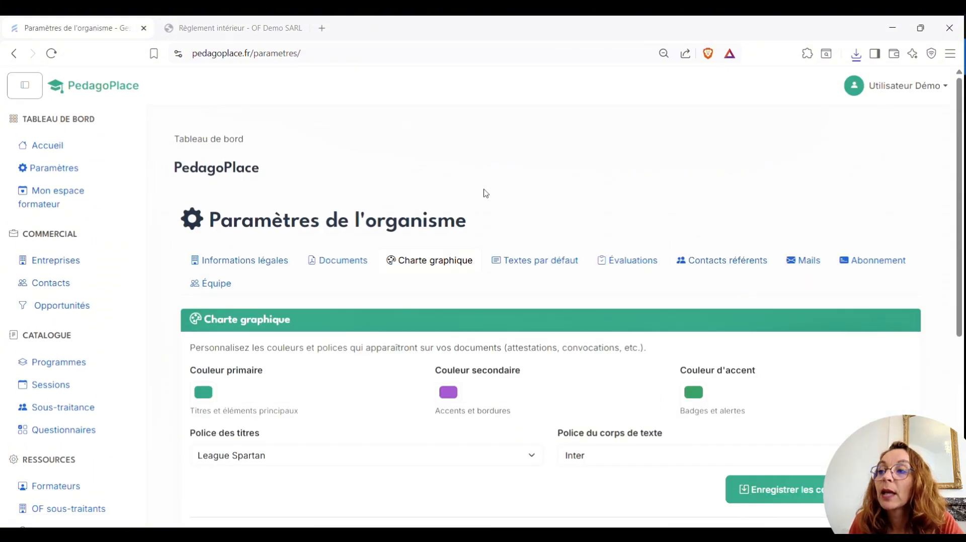
# Scroll through the Textes par défaut fields, from Accessibilité down to the PDF footer
pyautogui.click(541, 261)
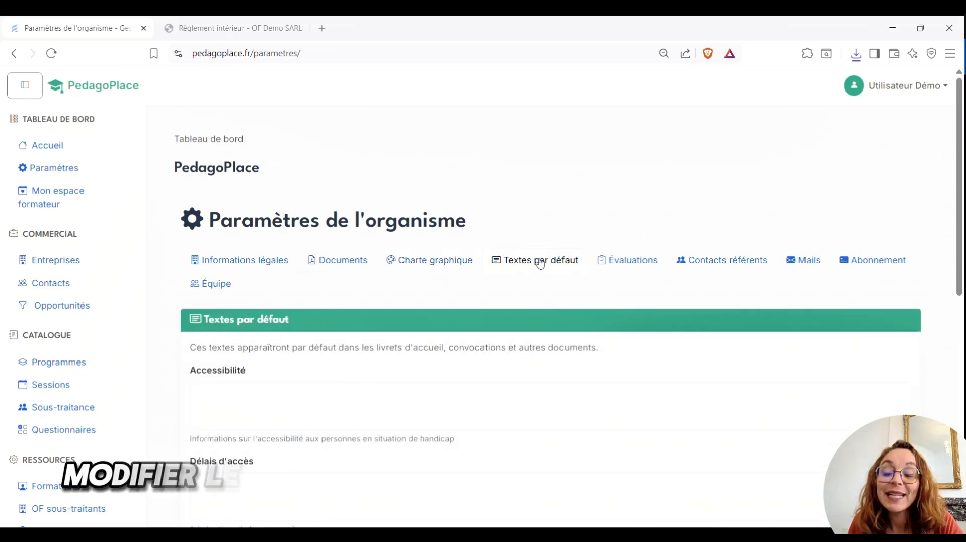
pyautogui.scroll(-1, 539, 262)
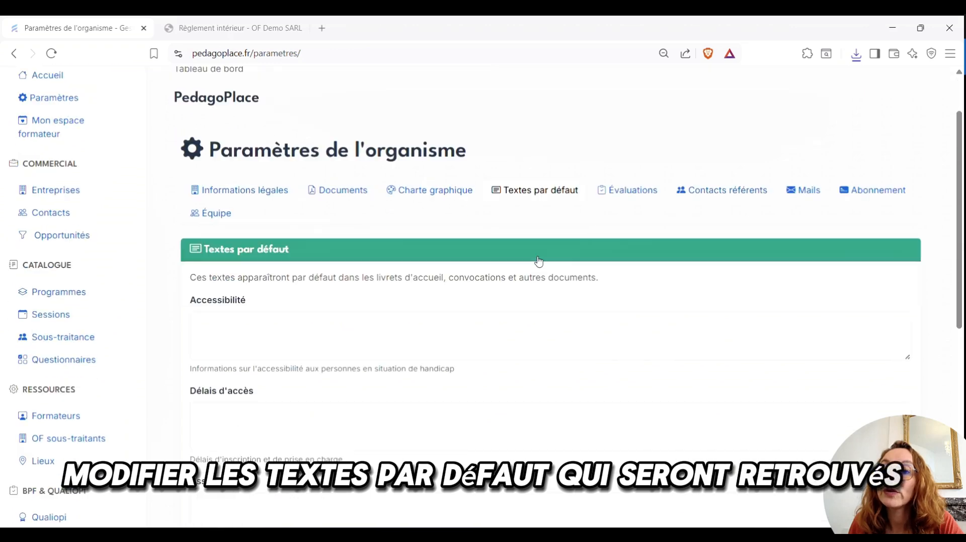
pyautogui.scroll(-1, 539, 262)
pyautogui.scroll(-4, 340, 272)
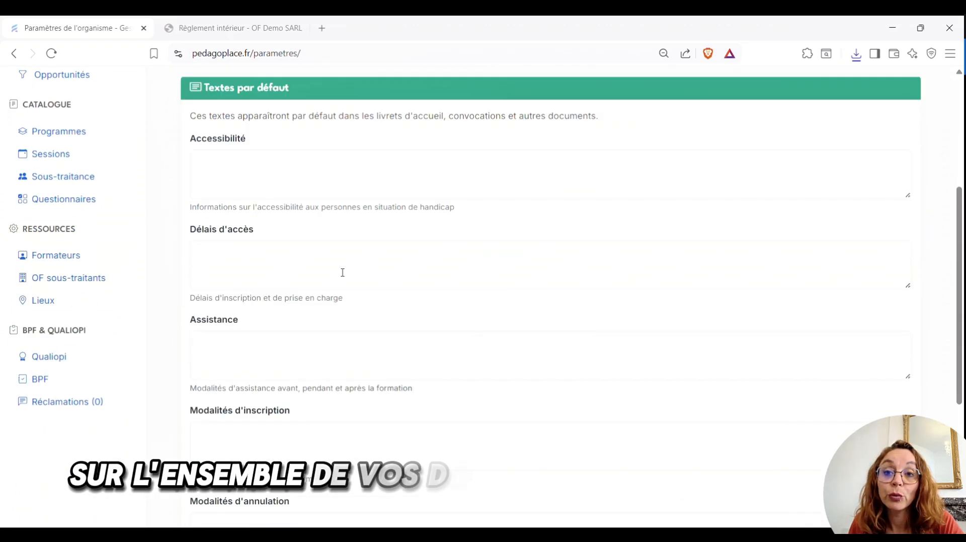
pyautogui.scroll(-2, 292, 258)
pyautogui.scroll(1, 261, 256)
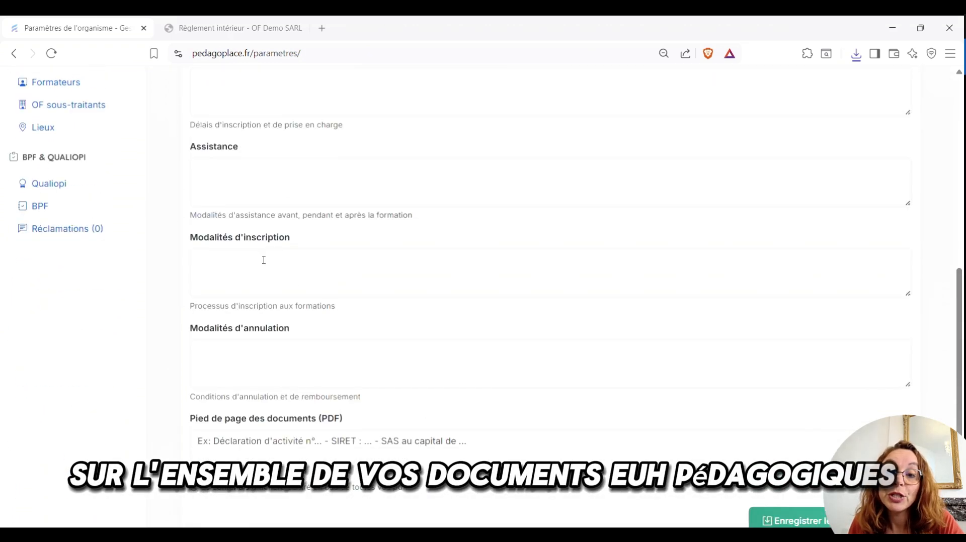
pyautogui.scroll(-1, 339, 276)
pyautogui.scroll(8, 494, 368)
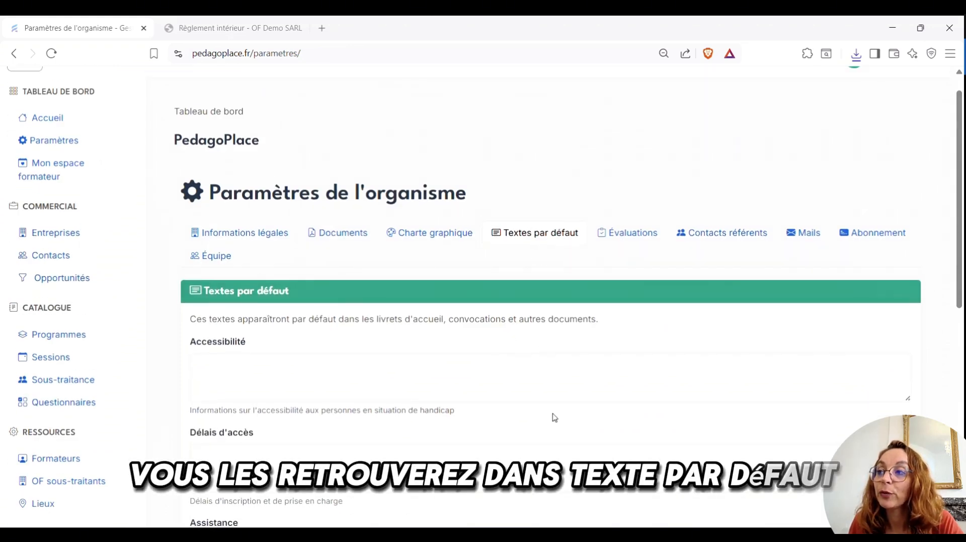
# Browse the signatory, disability, pedagogical and convention validation contacts under Contacts référents
pyautogui.click(720, 233)
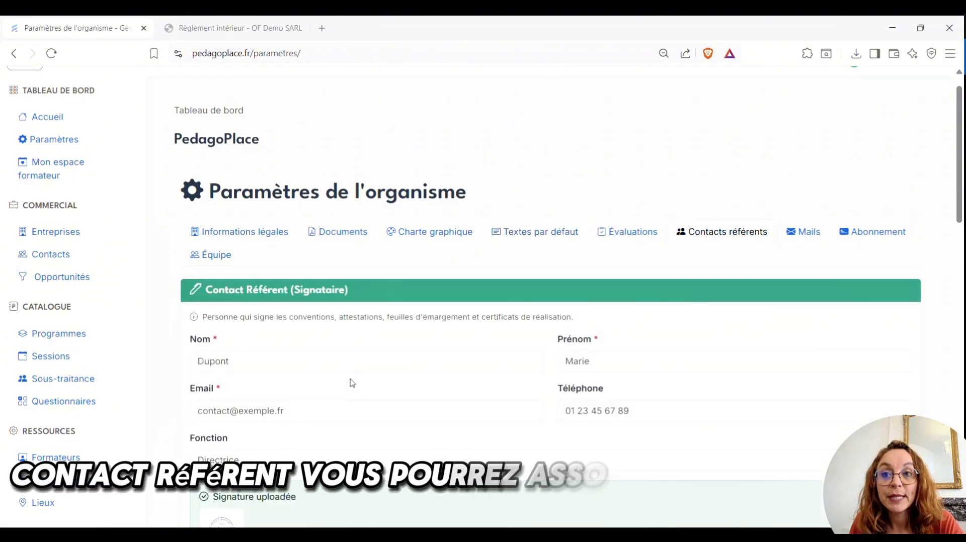
pyautogui.scroll(-3, 352, 384)
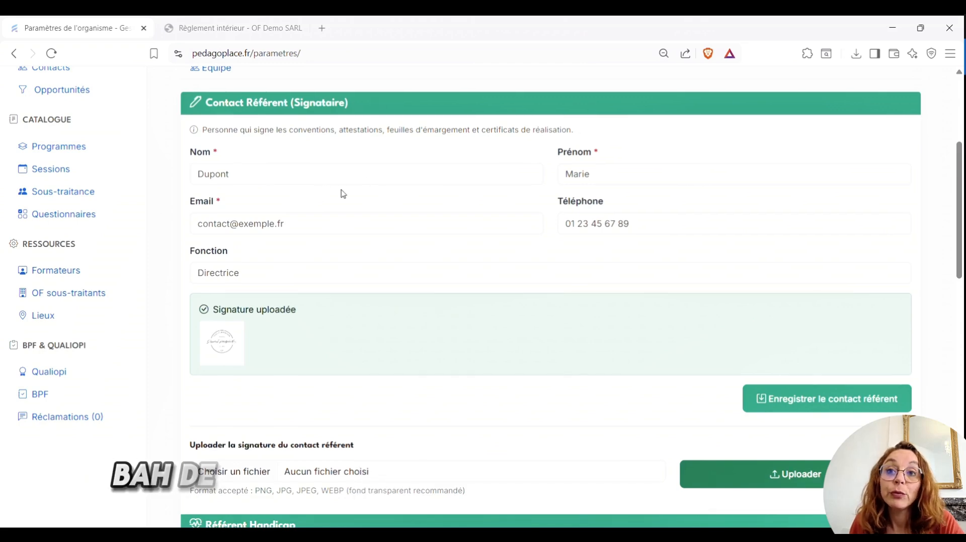
pyautogui.scroll(-5, 381, 253)
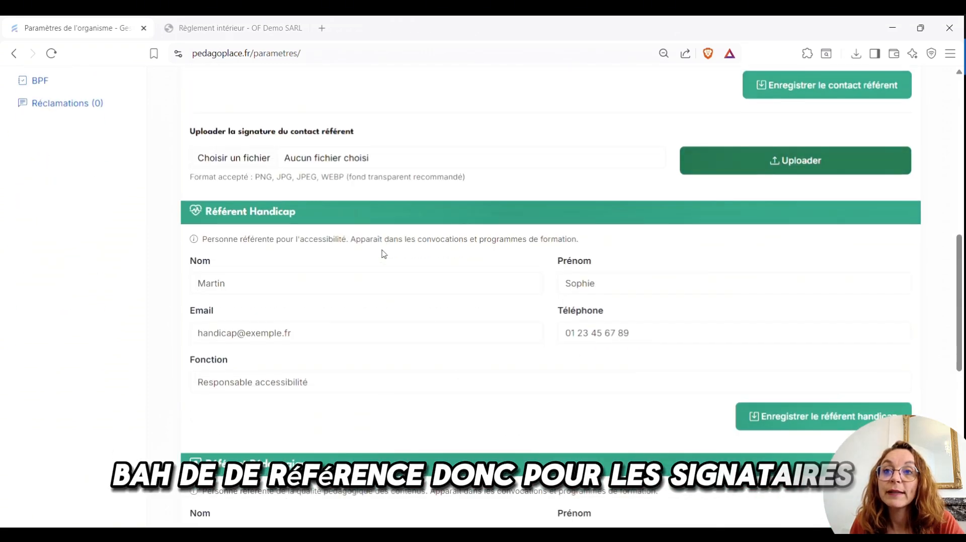
pyautogui.scroll(-3, 405, 253)
pyautogui.scroll(-3, 391, 272)
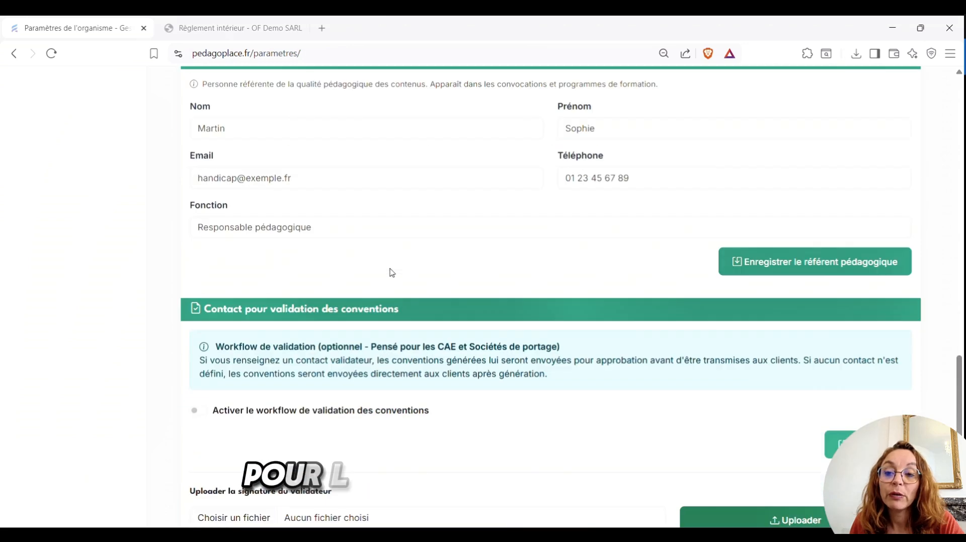
pyautogui.scroll(1, 428, 237)
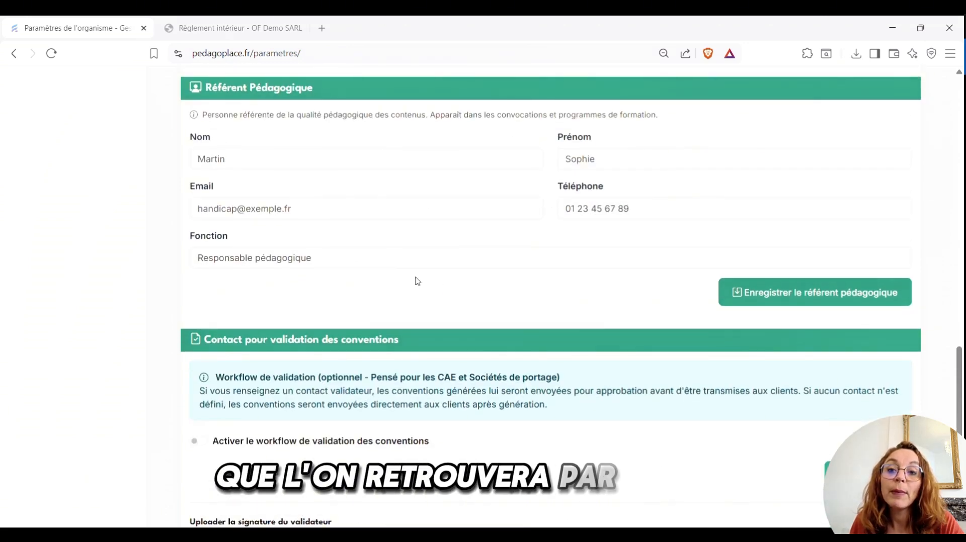
pyautogui.scroll(3, 352, 232)
pyautogui.scroll(10, 372, 319)
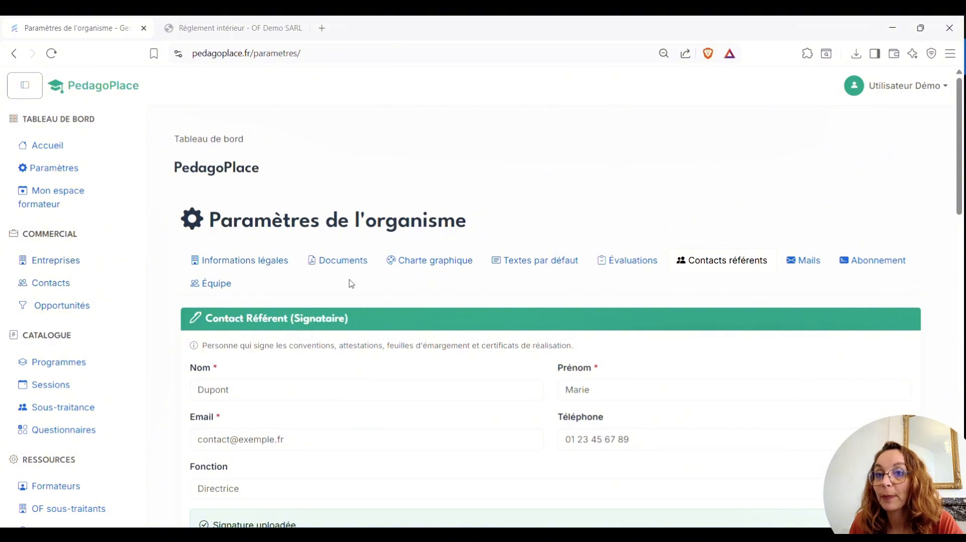
# Confirm the organisation has no subscription, then review its team of 2 active members
pyautogui.click(876, 262)
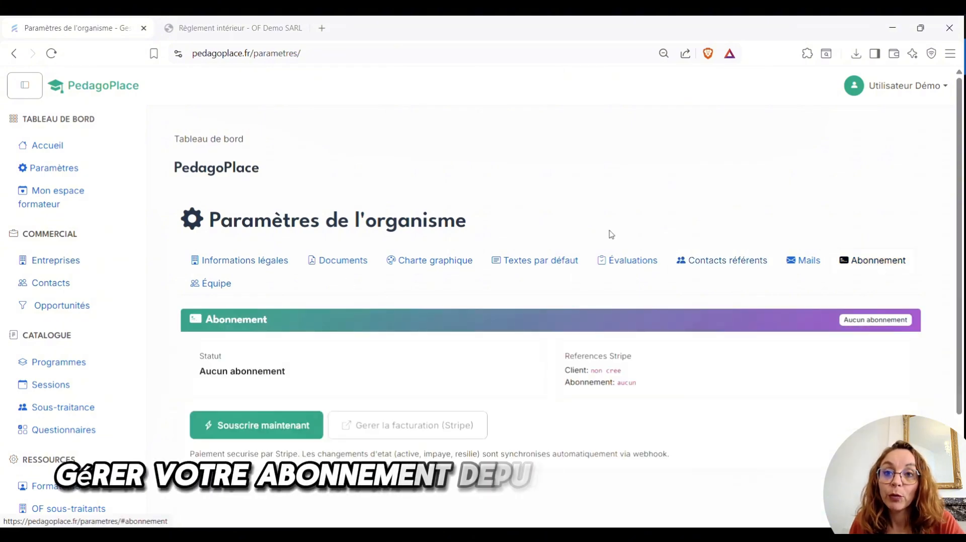
pyautogui.click(215, 287)
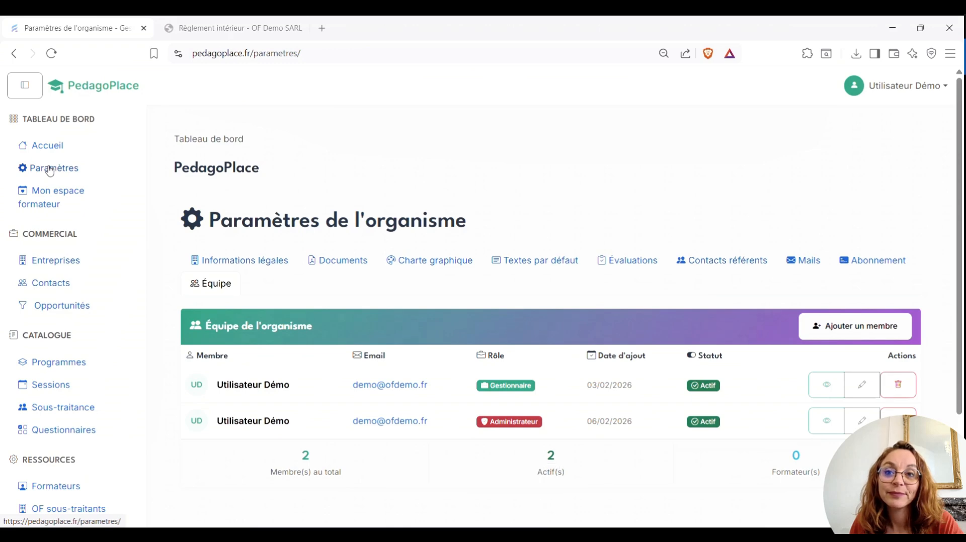
pyautogui.scroll(-3, 755, 352)
# Cancel the Ajouter un collaborateur form without adding anyone, back to Paramètres de l'organisme
pyautogui.scroll(3, 695, 388)
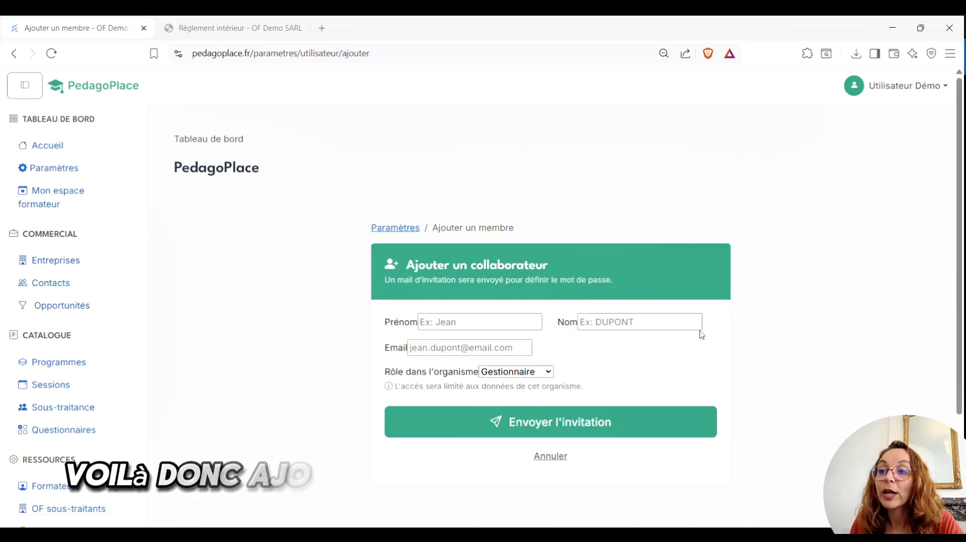
pyautogui.click(551, 455)
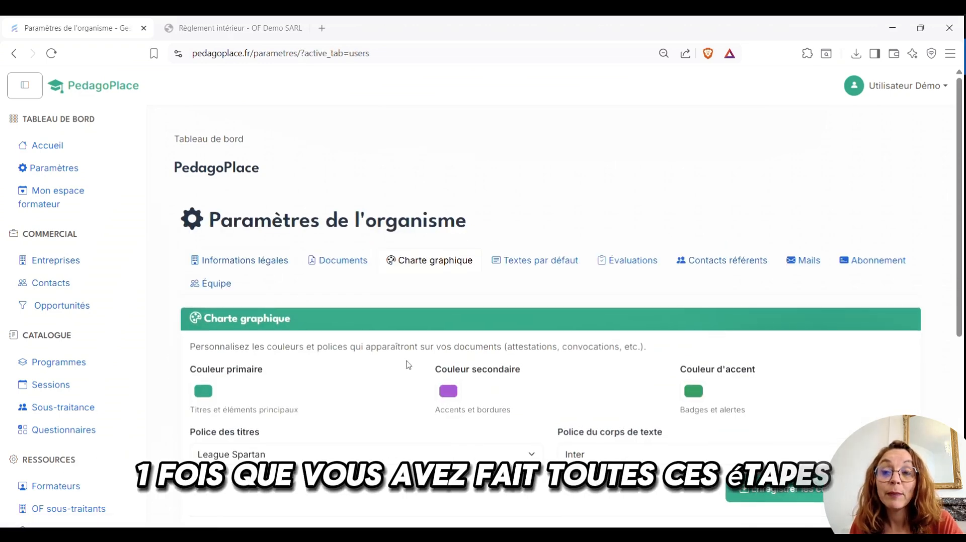